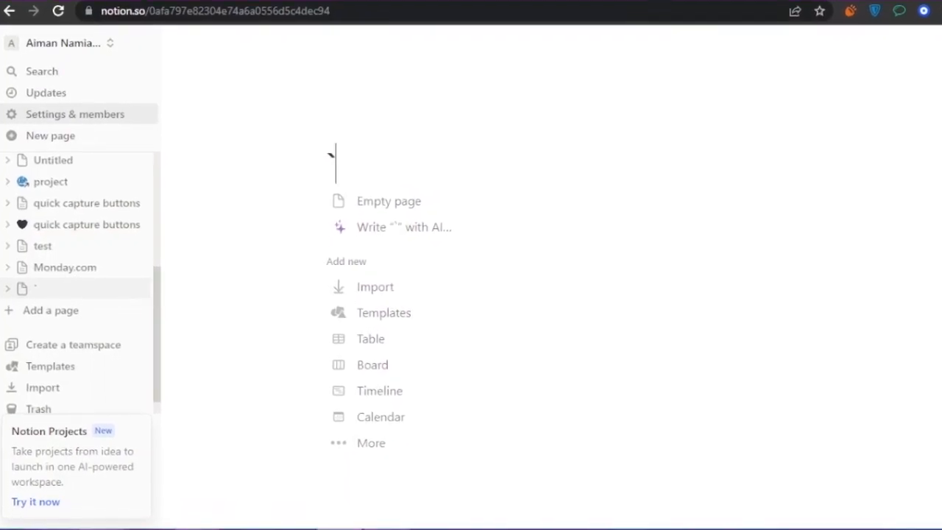
Title the new page "Evernote" and open the list of data import sources.
{"action": "key", "text": "BackSpace"}
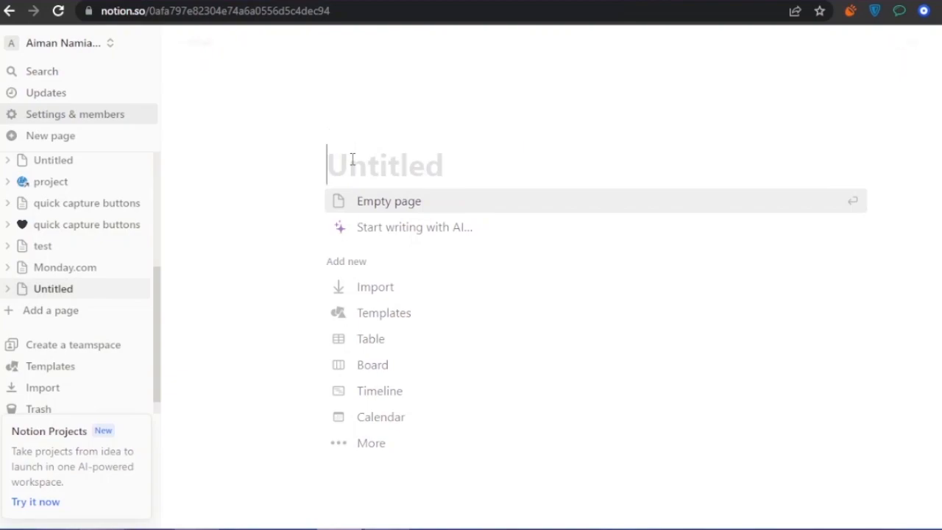
{"action": "type", "text": "Evernote"}
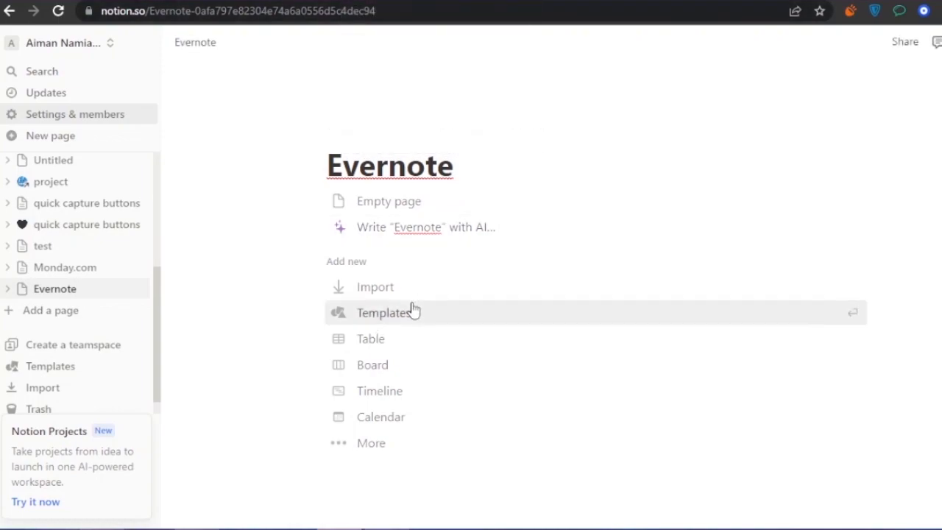
{"action": "left_click", "coordinate": [372, 288]}
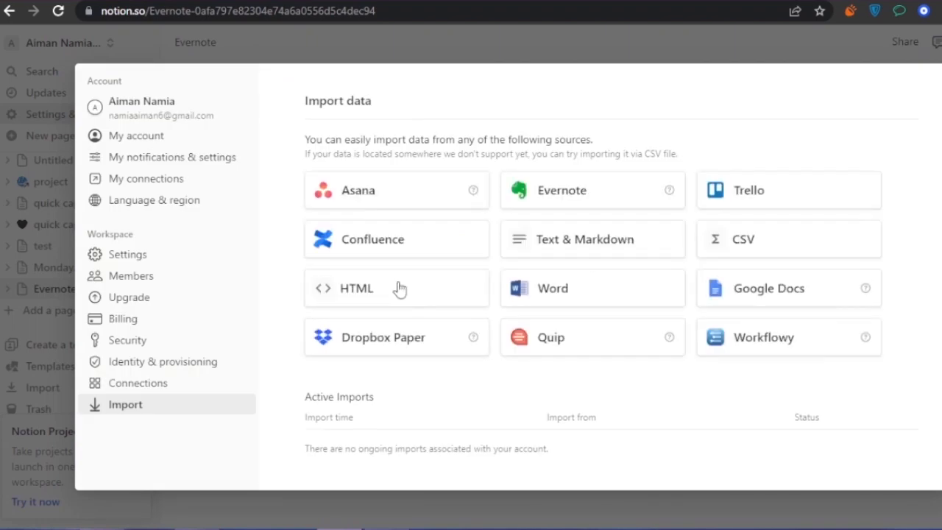
Connect the Evernote account by authorizing Notion for 1 year, and import First Notebook.
{"action": "left_click", "coordinate": [579, 201]}
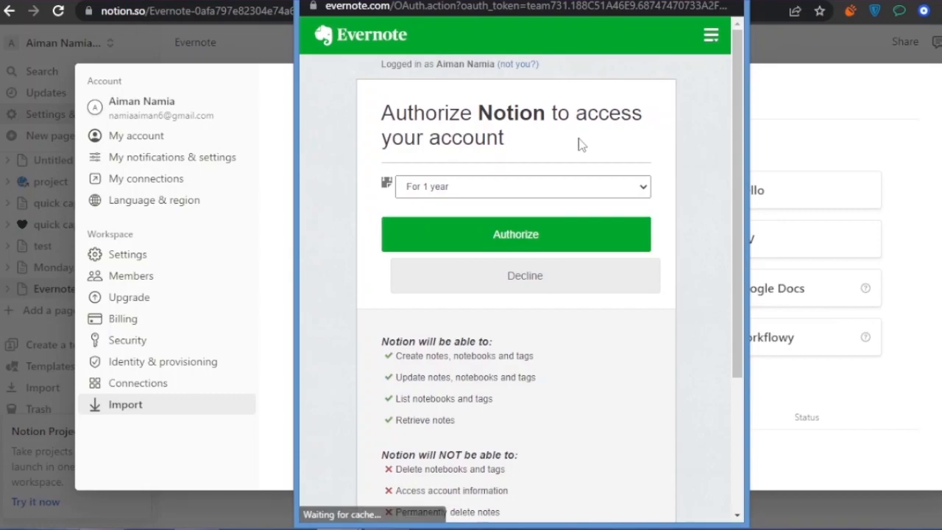
{"action": "left_click", "coordinate": [593, 245]}
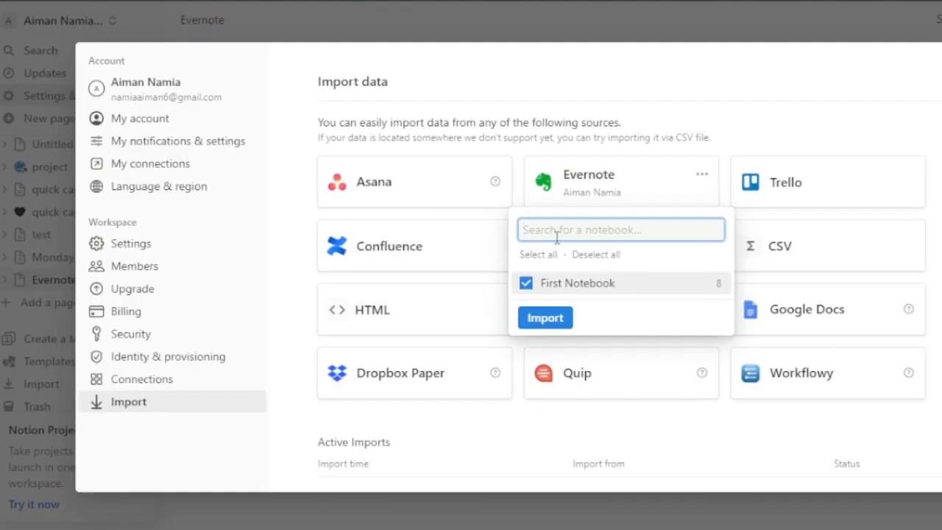
{"action": "left_click", "coordinate": [554, 324]}
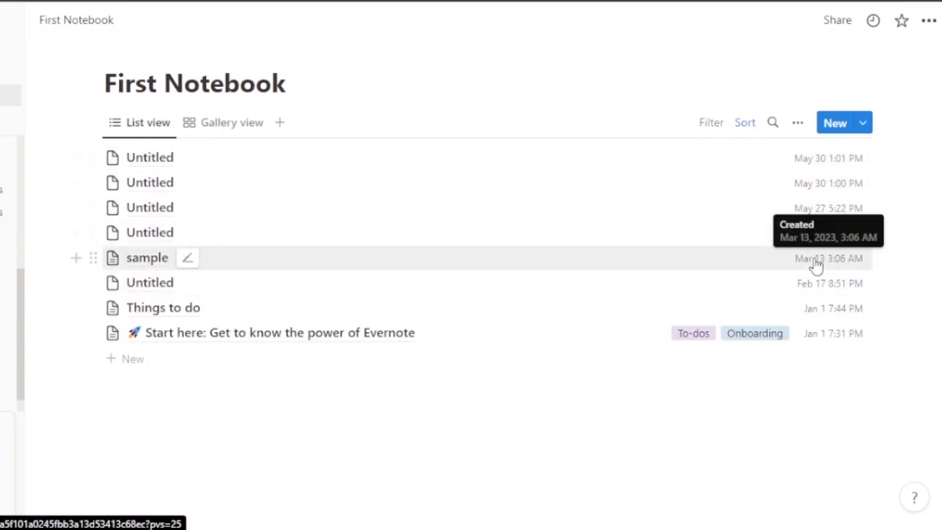
Append "-+" to the title of the first Untitled note in First Notebook and close its side preview.
{"action": "left_click", "coordinate": [199, 168]}
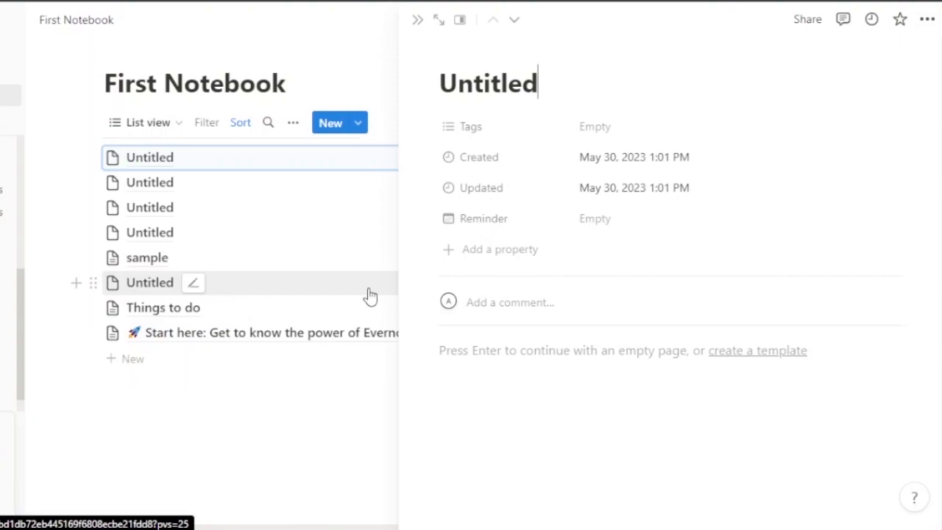
{"action": "type", "text": "-+"}
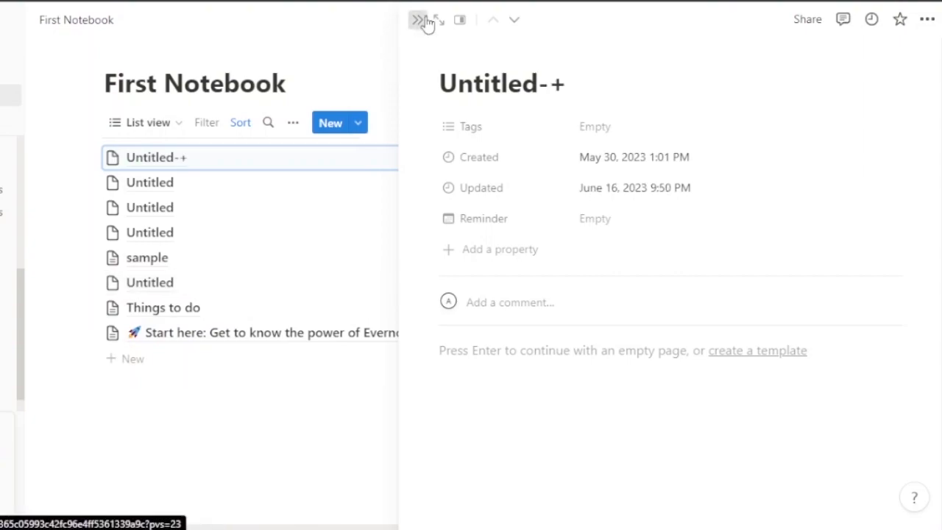
{"action": "left_click", "coordinate": [420, 21]}
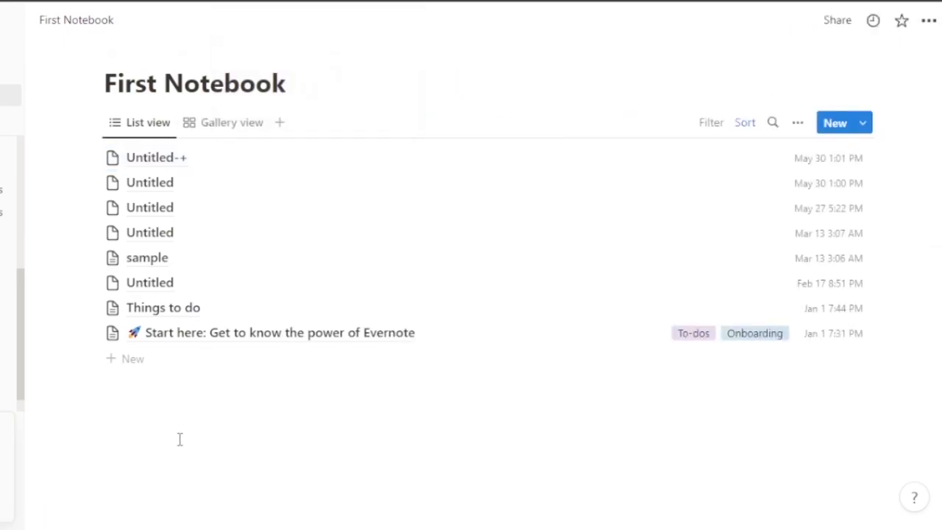
Add three blank entries to the First Notebook list.
{"action": "left_click", "coordinate": [141, 371]}
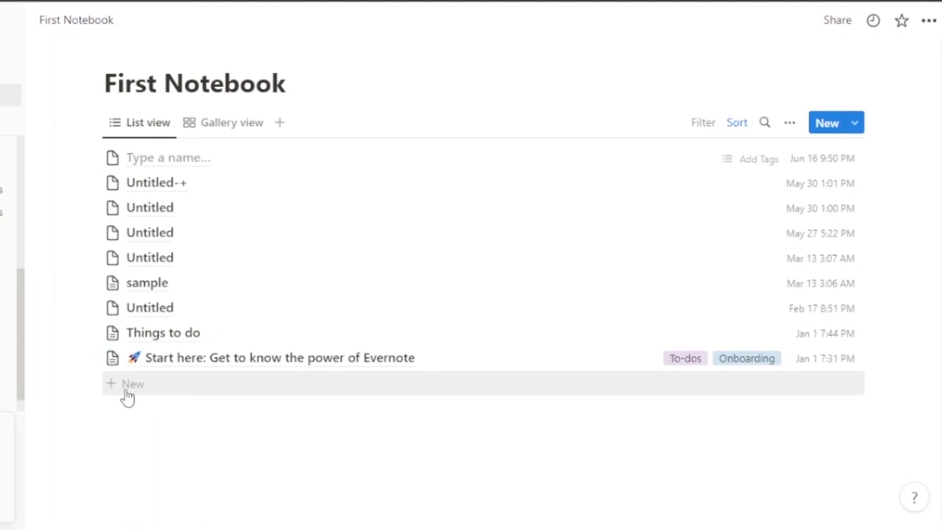
{"action": "left_click", "coordinate": [145, 390]}
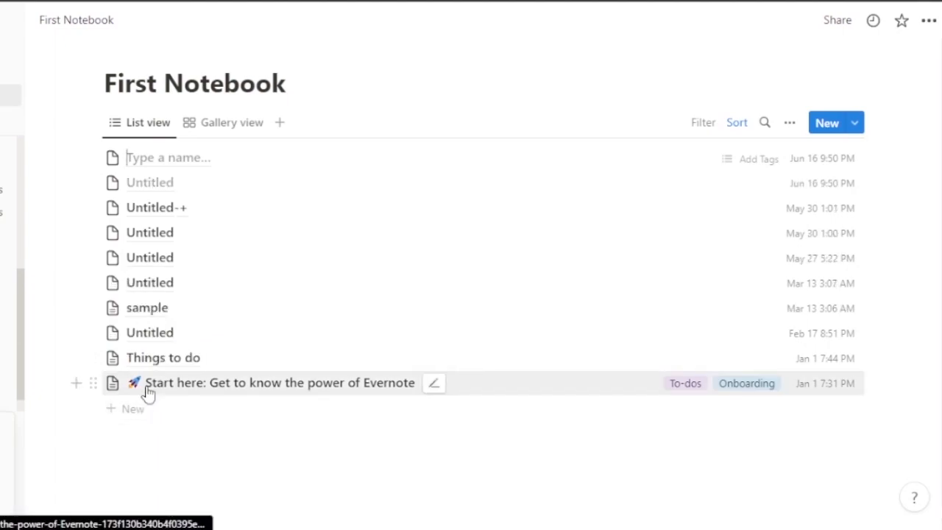
{"action": "left_click", "coordinate": [147, 406]}
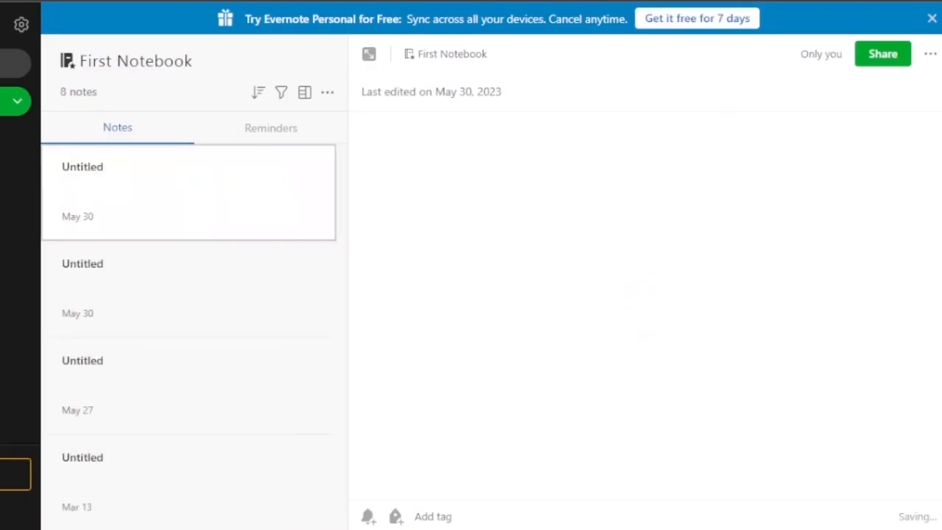
Copy the notebook's web address from Evernote and paste it as the name of the topmost blank entry in Notion's First Notebook list.
{"action": "right_click", "coordinate": [554, 1]}
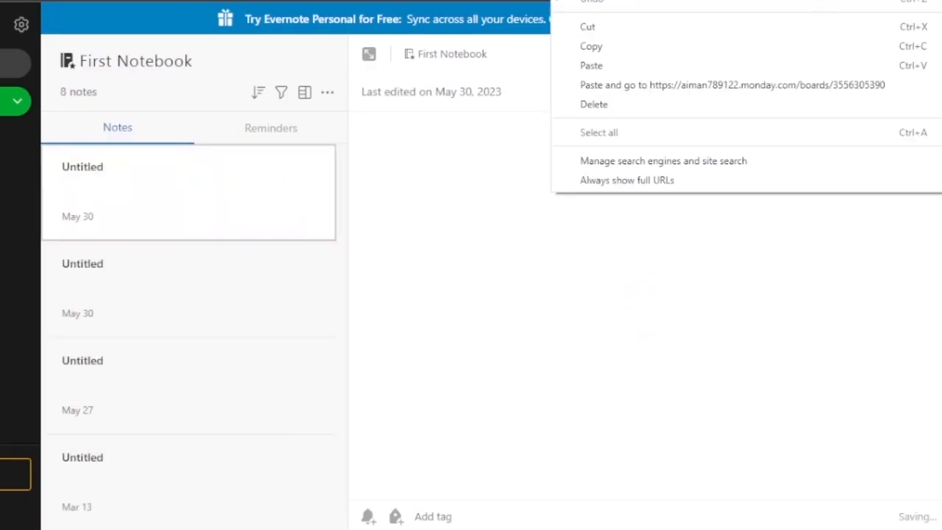
{"action": "left_click", "coordinate": [611, 50]}
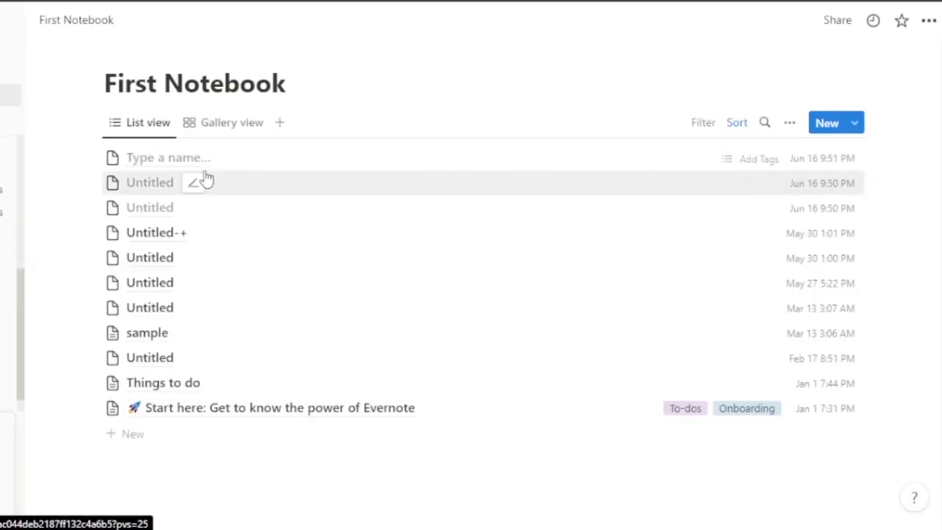
{"action": "right_click", "coordinate": [134, 157]}
{"action": "left_click", "coordinate": [215, 344]}
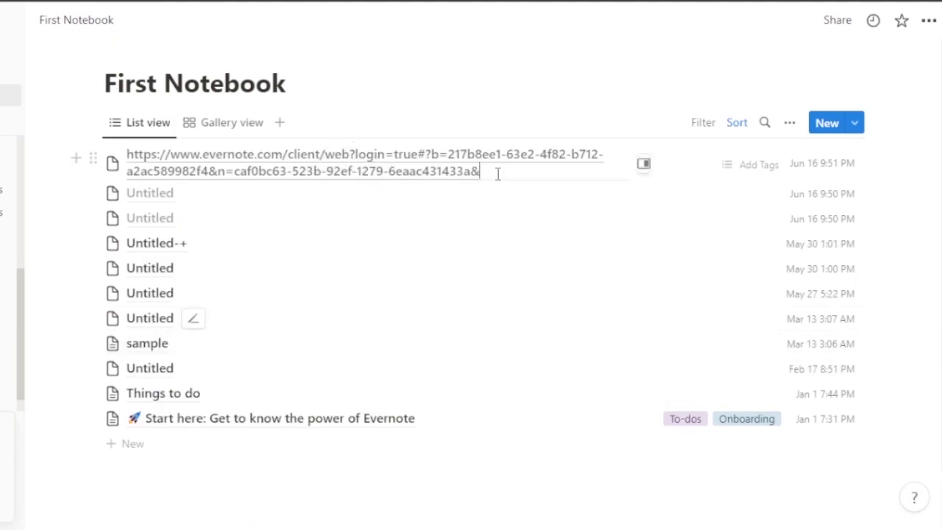
Test the pasted Evernote link by opening it, and close the page it opens.
{"action": "mouse_move", "coordinate": [467, 174]}
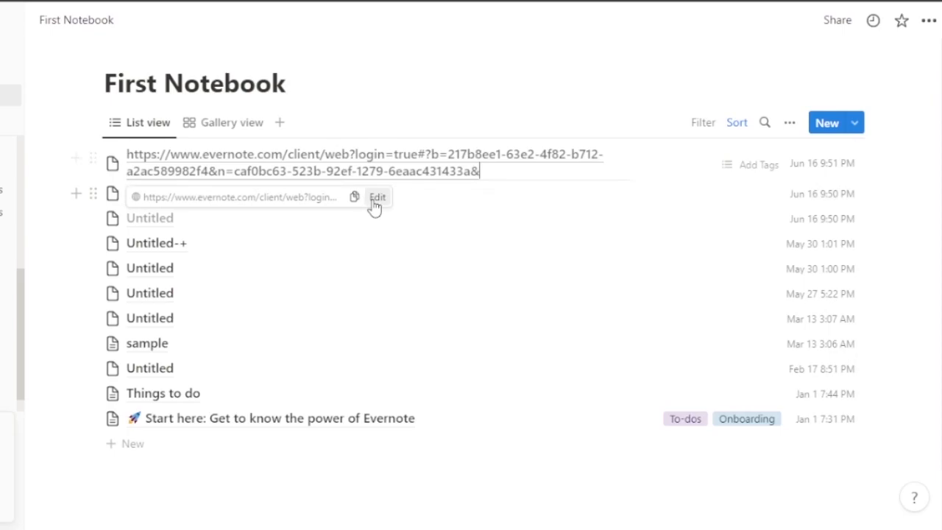
{"action": "left_click", "coordinate": [435, 176]}
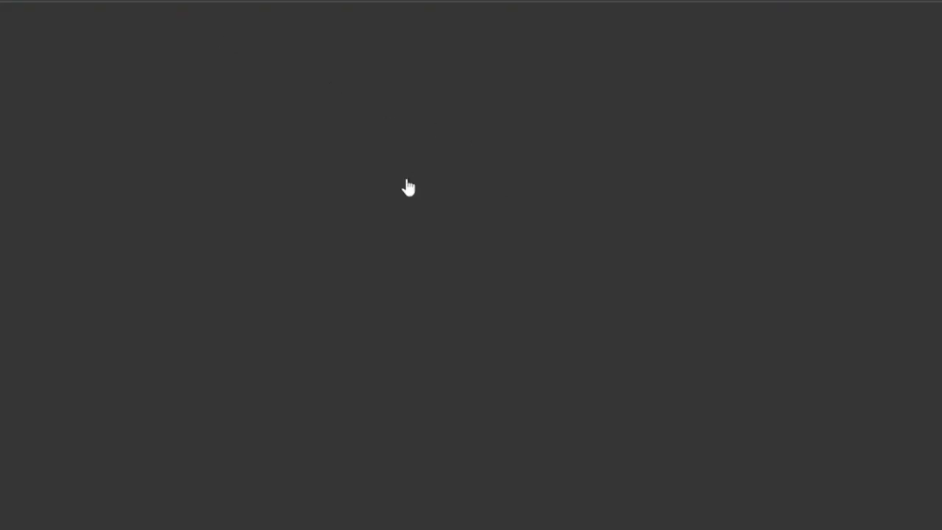
{"action": "key", "text": "ctrl+w"}
{"action": "mouse_move", "coordinate": [405, 185]}
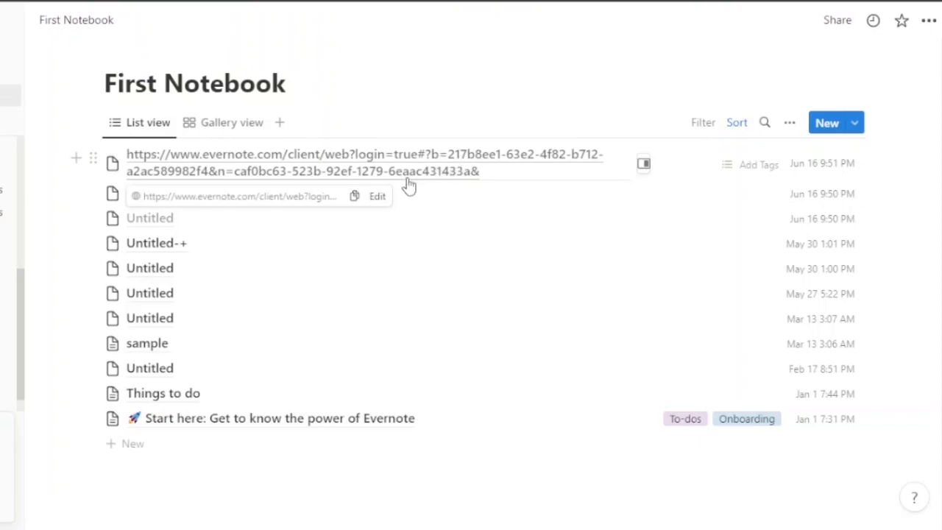
Replace the pasted Evernote link's title with "first notebook" and close the link editor.
{"action": "left_click", "coordinate": [378, 197]}
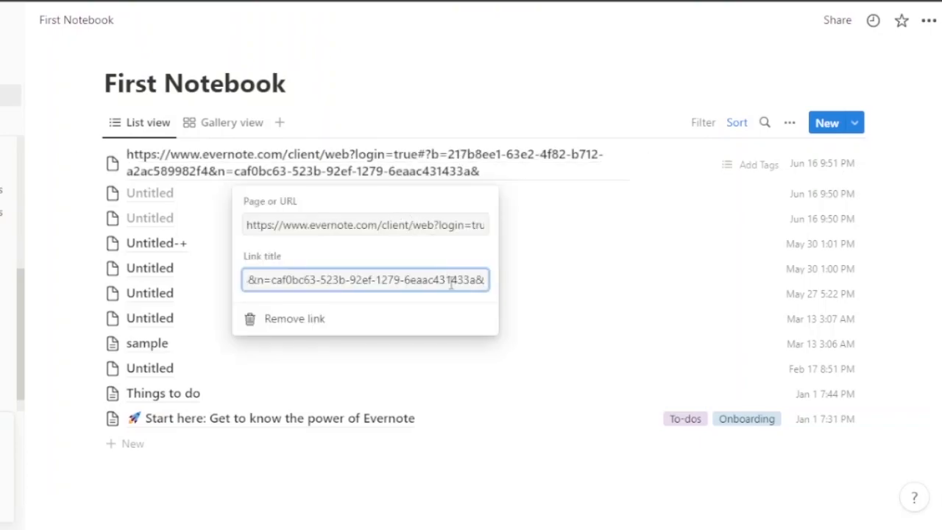
{"action": "key", "text": "BackSpace"}
{"action": "key", "text": "BackSpace"}
{"action": "key", "text": "BackSpace"}
{"action": "key", "text": "BackSpace"}
{"action": "key", "text": "BackSpace"}
{"action": "key", "text": "BackSpace"}
{"action": "key", "text": "BackSpace"}
{"action": "key", "text": "BackSpace"}
{"action": "key", "text": "BackSpace"}
{"action": "key", "text": "BackSpace"}
{"action": "key", "text": "BackSpace"}
{"action": "key", "text": "BackSpace"}
{"action": "key", "text": "BackSpace"}
{"action": "key", "text": "BackSpace"}
{"action": "key", "text": "BackSpace"}
{"action": "key", "text": "BackSpace"}
{"action": "key", "text": "BackSpace"}
{"action": "key", "text": "BackSpace"}
{"action": "key", "text": "BackSpace"}
{"action": "key", "text": "BackSpace"}
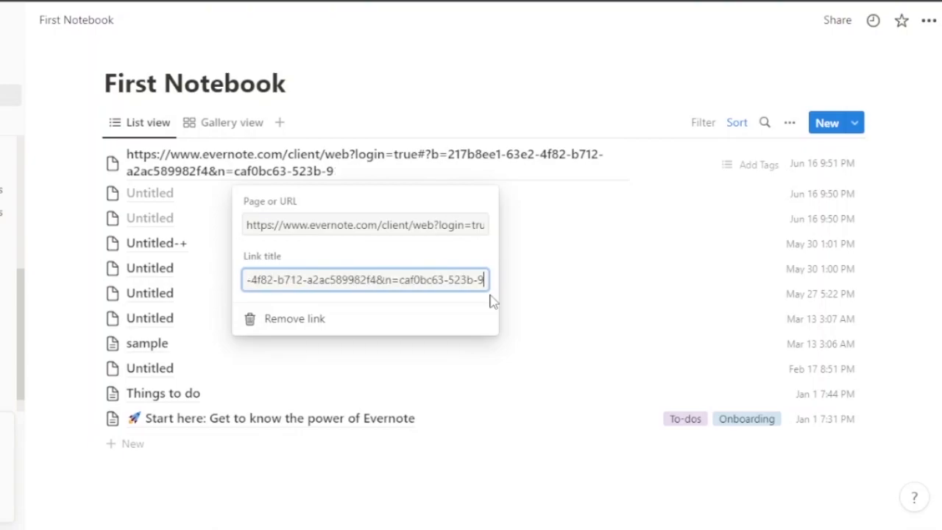
{"action": "key", "text": "BackSpace"}
{"action": "key", "text": "BackSpace"}
{"action": "key", "text": "BackSpace"}
{"action": "key", "text": "BackSpace"}
{"action": "key", "text": "BackSpace"}
{"action": "key", "text": "BackSpace"}
{"action": "key", "text": "BackSpace"}
{"action": "key", "text": "BackSpace"}
{"action": "key", "text": "BackSpace"}
{"action": "key", "text": "BackSpace"}
{"action": "key", "text": "BackSpace"}
{"action": "key", "text": "BackSpace"}
{"action": "key", "text": "BackSpace"}
{"action": "key", "text": "BackSpace"}
{"action": "key", "text": "BackSpace"}
{"action": "key", "text": "BackSpace"}
{"action": "key", "text": "BackSpace"}
{"action": "key", "text": "BackSpace"}
{"action": "key", "text": "BackSpace"}
{"action": "key", "text": "BackSpace"}
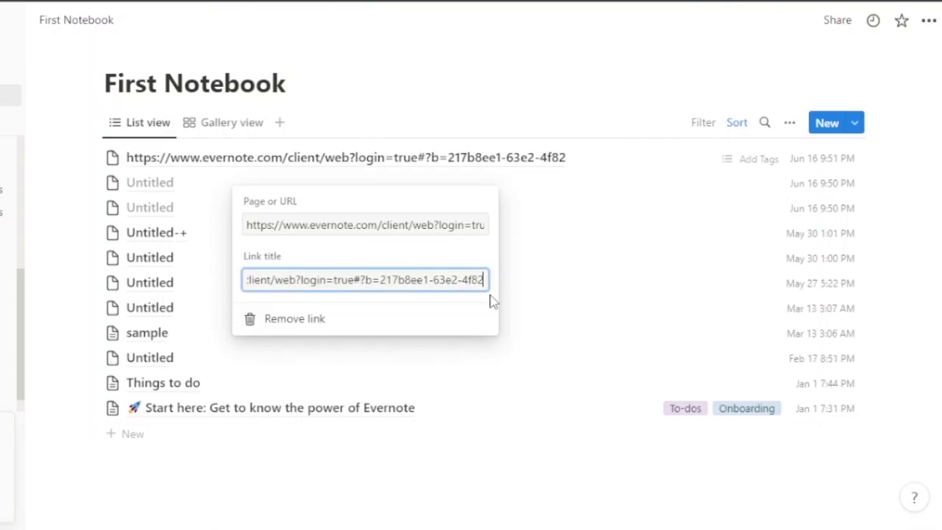
{"action": "key", "text": "BackSpace"}
{"action": "key", "text": "BackSpace"}
{"action": "key", "text": "BackSpace"}
{"action": "key", "text": "BackSpace"}
{"action": "key", "text": "BackSpace"}
{"action": "key", "text": "BackSpace"}
{"action": "key", "text": "BackSpace"}
{"action": "key", "text": "BackSpace"}
{"action": "key", "text": "BackSpace"}
{"action": "key", "text": "BackSpace"}
{"action": "key", "text": "BackSpace"}
{"action": "key", "text": "BackSpace"}
{"action": "key", "text": "BackSpace"}
{"action": "key", "text": "BackSpace"}
{"action": "key", "text": "BackSpace"}
{"action": "key", "text": "BackSpace"}
{"action": "key", "text": "BackSpace"}
{"action": "key", "text": "BackSpace"}
{"action": "key", "text": "BackSpace"}
{"action": "key", "text": "BackSpace"}
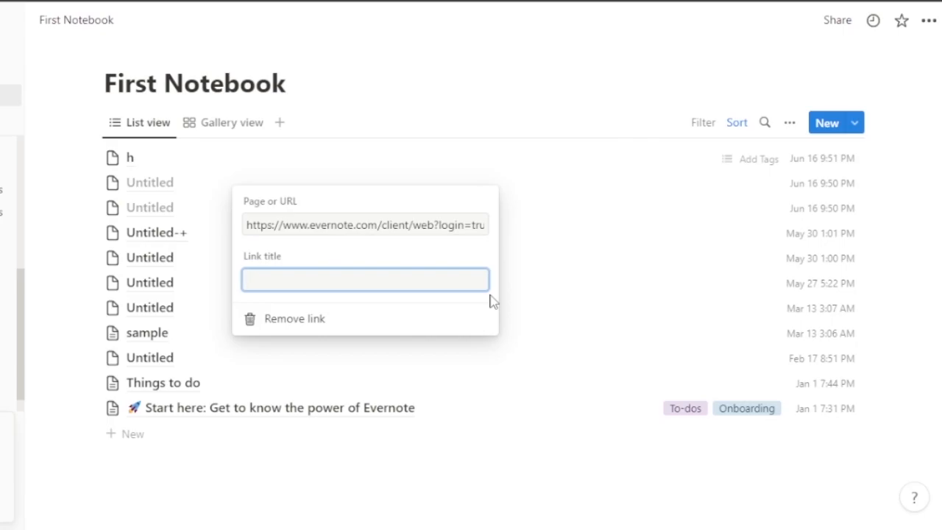
{"action": "type", "text": "first notebook"}
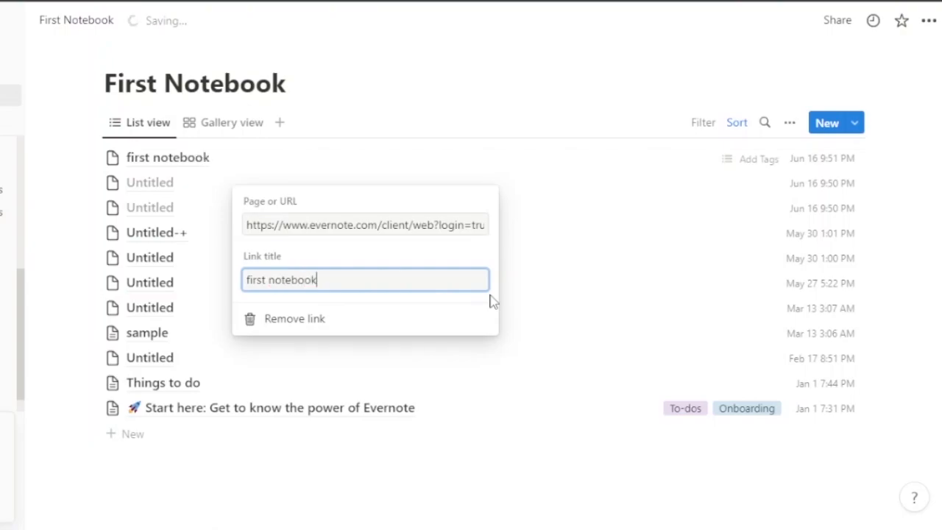
{"action": "key", "text": "Return"}
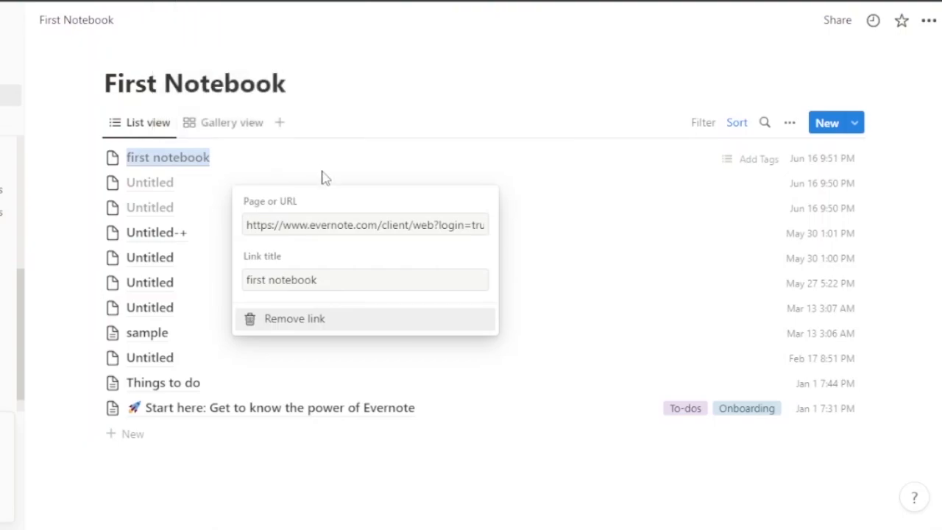
{"action": "left_click", "coordinate": [210, 53]}
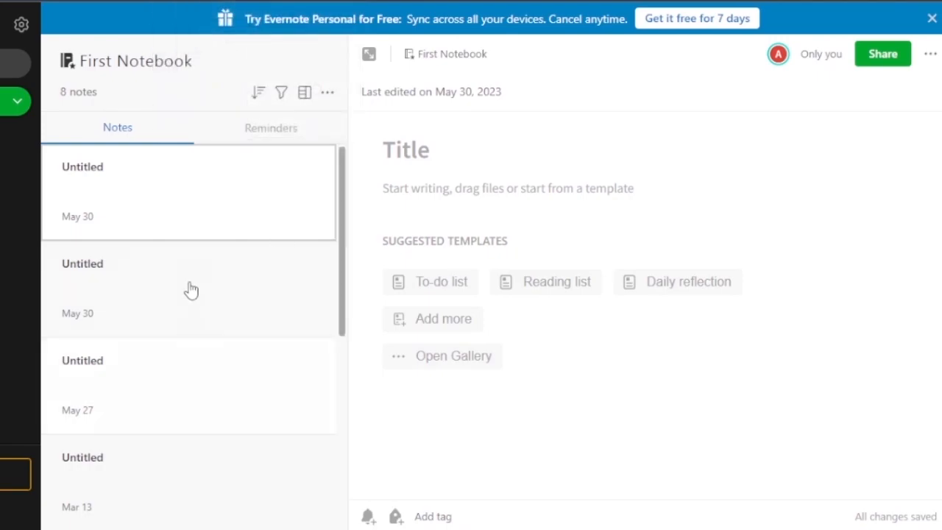
Switch to Evernote, view the application preferences in its settings, and close them.
{"action": "left_click", "coordinate": [36, 506]}
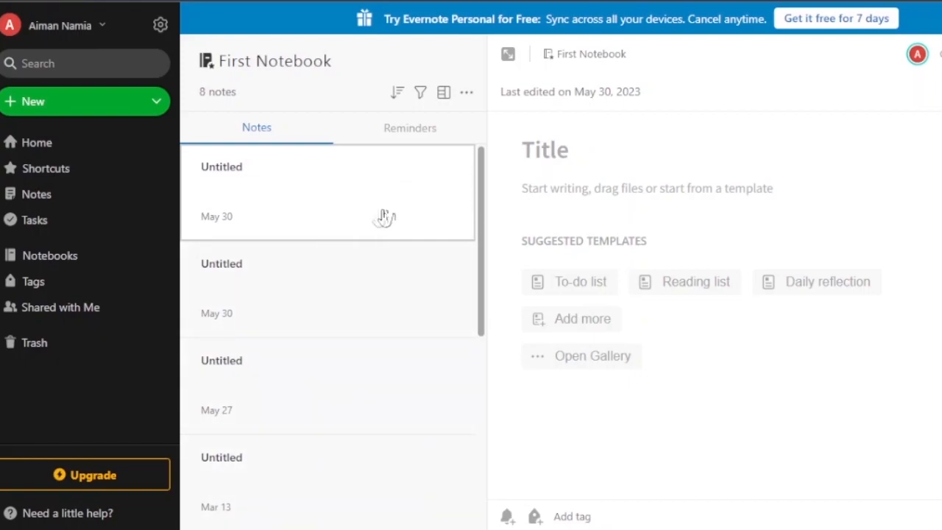
{"action": "left_click", "coordinate": [161, 27]}
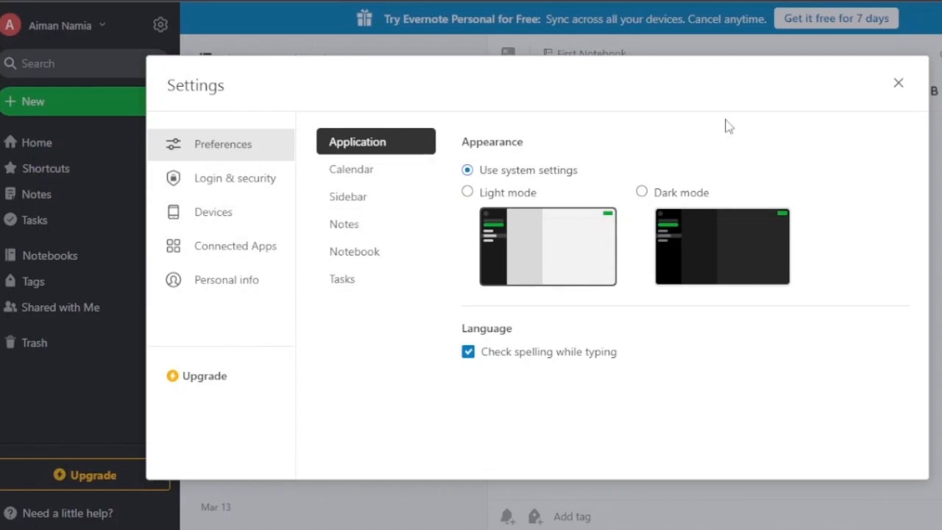
{"action": "left_click", "coordinate": [899, 83]}
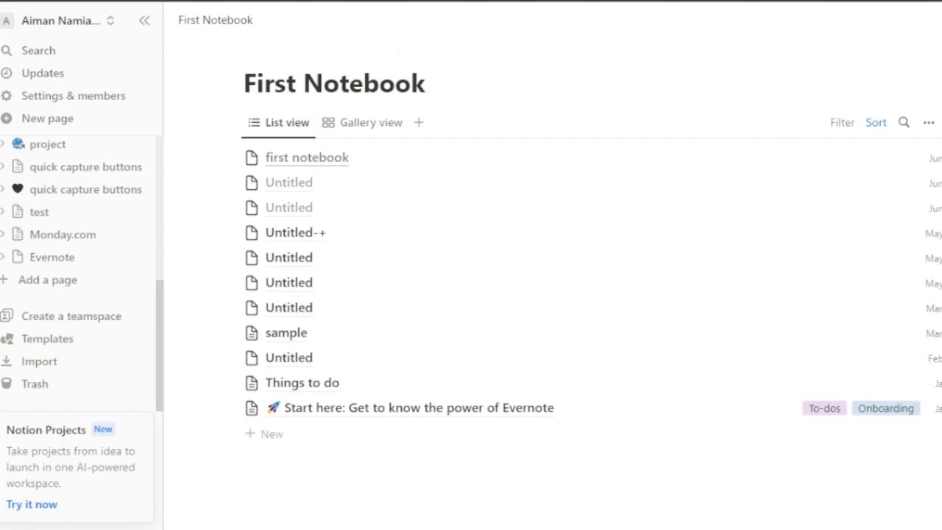
Switch to Notion and examine the workspace's member settings and its Free, Plus, Business and Enterprise plans, closing the settings when done.
{"action": "left_click", "coordinate": [938, 21]}
{"action": "left_click", "coordinate": [74, 96]}
{"action": "left_click", "coordinate": [74, 96]}
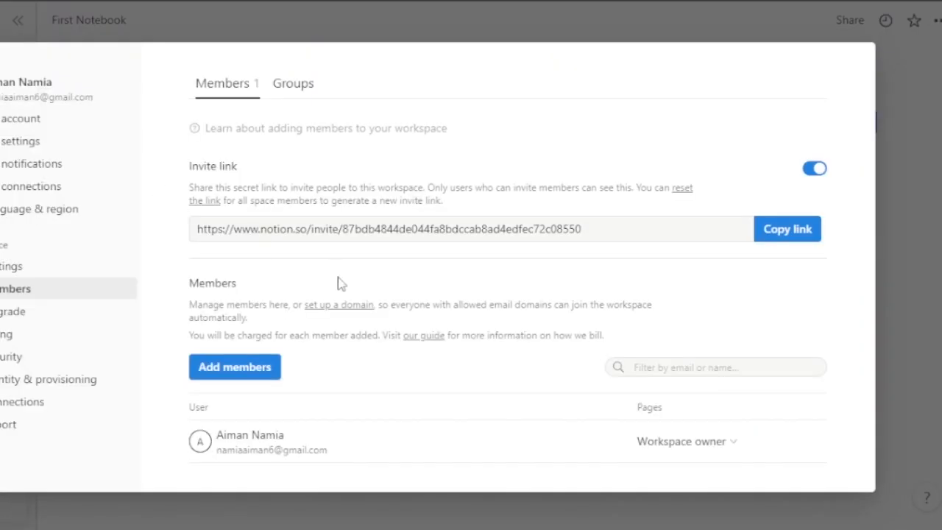
{"action": "left_click", "coordinate": [26, 312]}
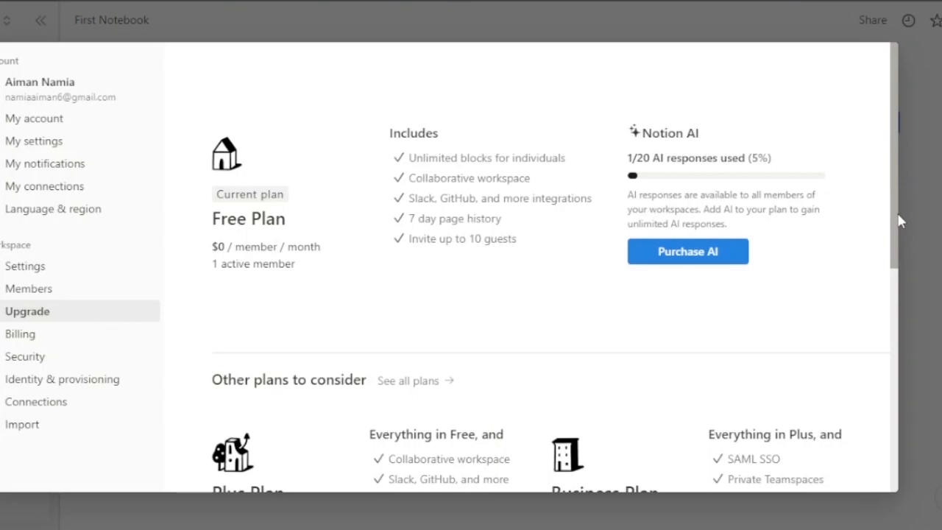
{"action": "left_click_drag", "start_coordinate": [893, 223], "coordinate": [891, 382]}
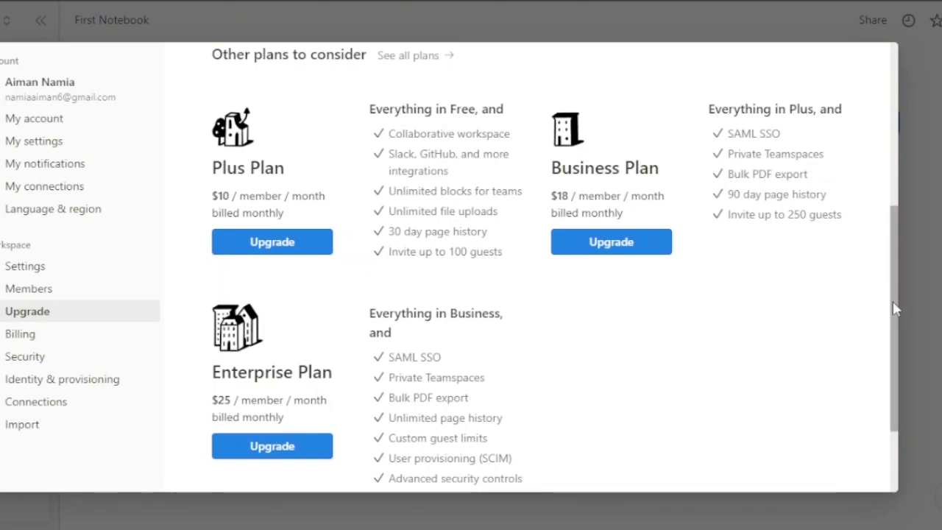
{"action": "left_click_drag", "start_coordinate": [894, 309], "coordinate": [911, 133]}
{"action": "left_click", "coordinate": [672, 288]}
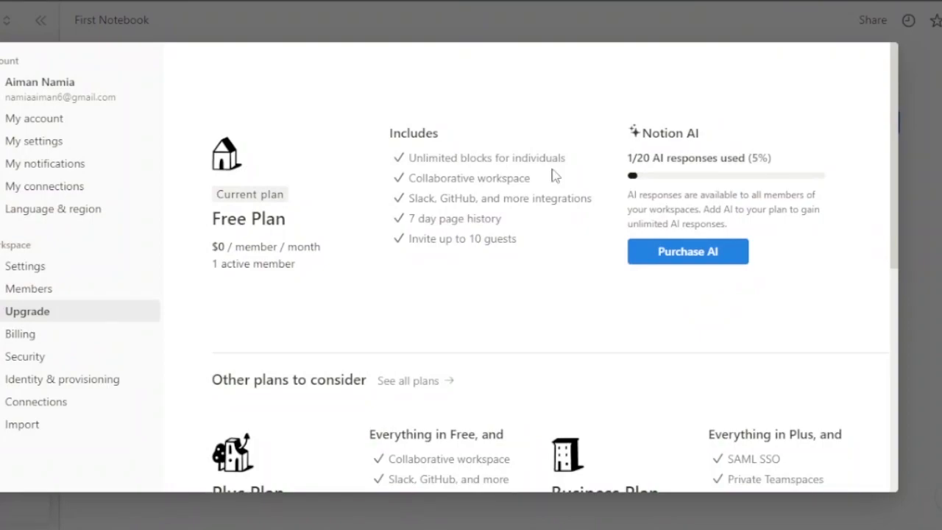
{"action": "scroll", "coordinate": [895, 57], "scroll_direction": "down", "scroll_amount": 3}
{"action": "left_click_drag", "start_coordinate": [897, 89], "coordinate": [889, 189]}
{"action": "scroll", "coordinate": [892, 66], "scroll_direction": "up", "scroll_amount": 1}
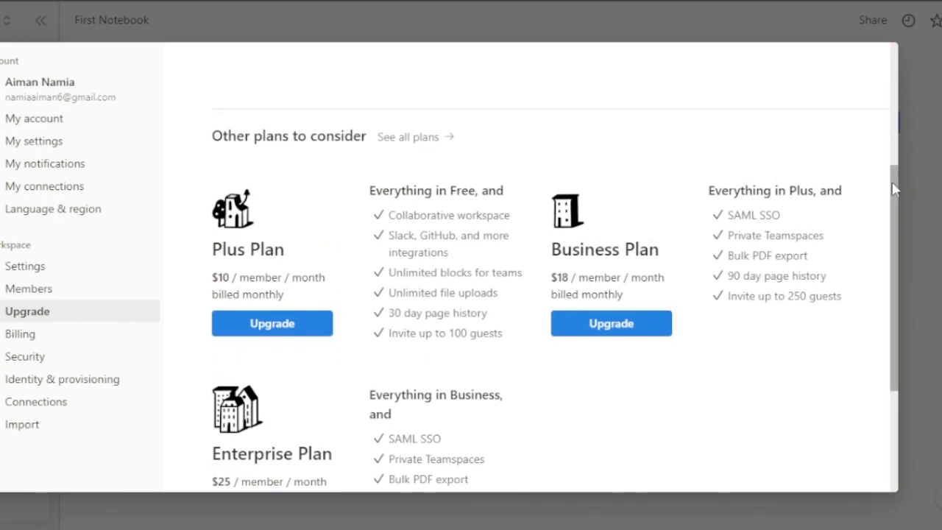
{"action": "left_click", "coordinate": [430, 523]}
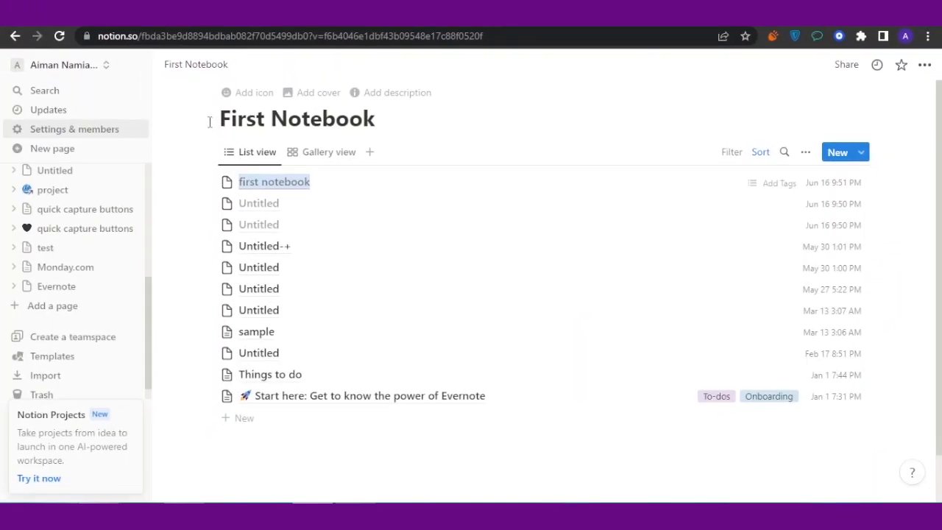